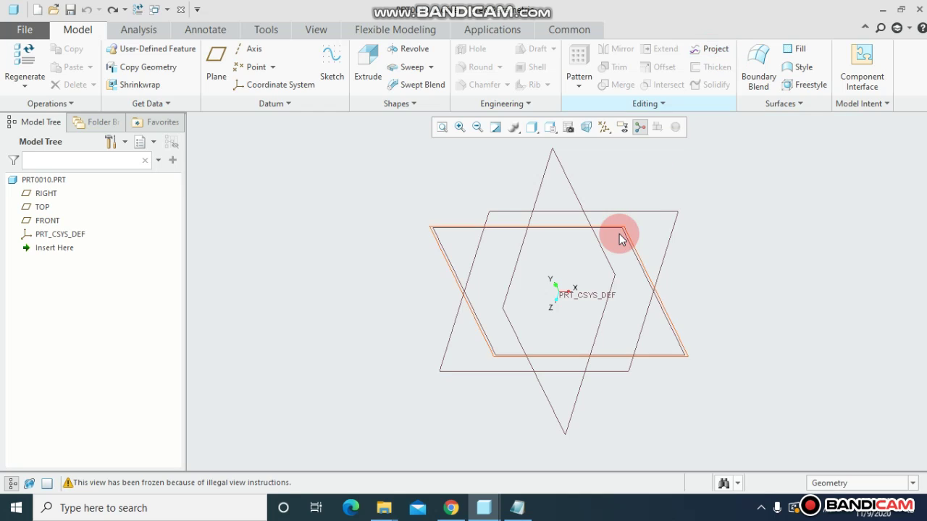
Sketch a circle centred on the origin of the TOP plane
{"action": "left_click", "coordinate": [636, 213]}
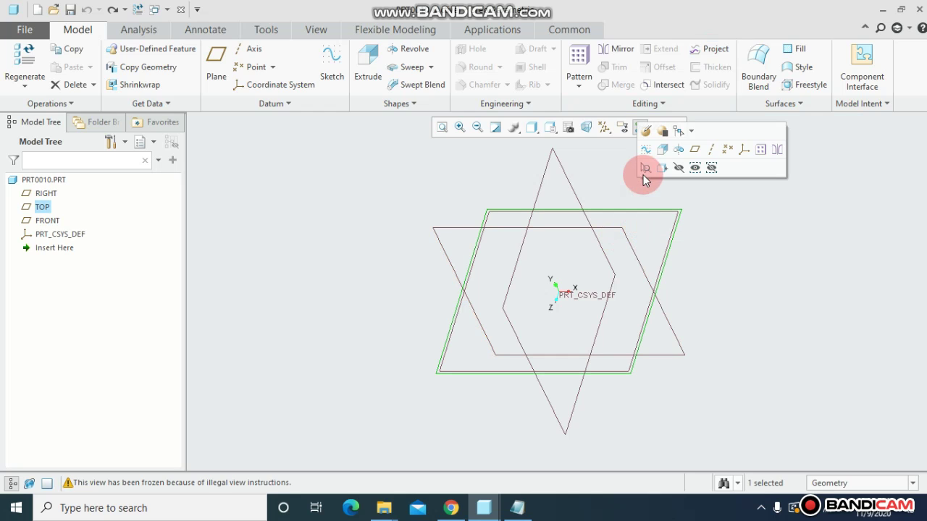
{"action": "left_click", "coordinate": [644, 147]}
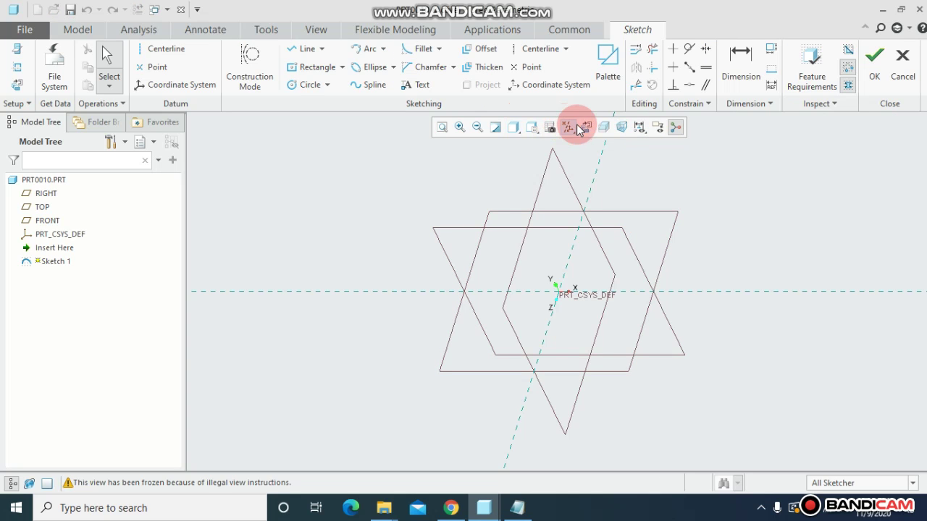
{"action": "left_click", "coordinate": [586, 126]}
{"action": "left_click", "coordinate": [322, 90]}
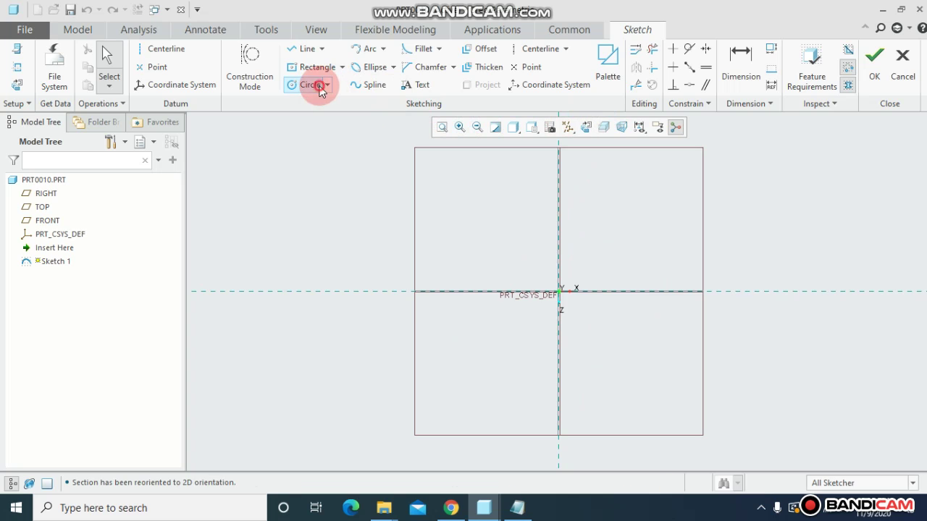
{"action": "left_click", "coordinate": [559, 291]}
{"action": "left_click", "coordinate": [487, 234]}
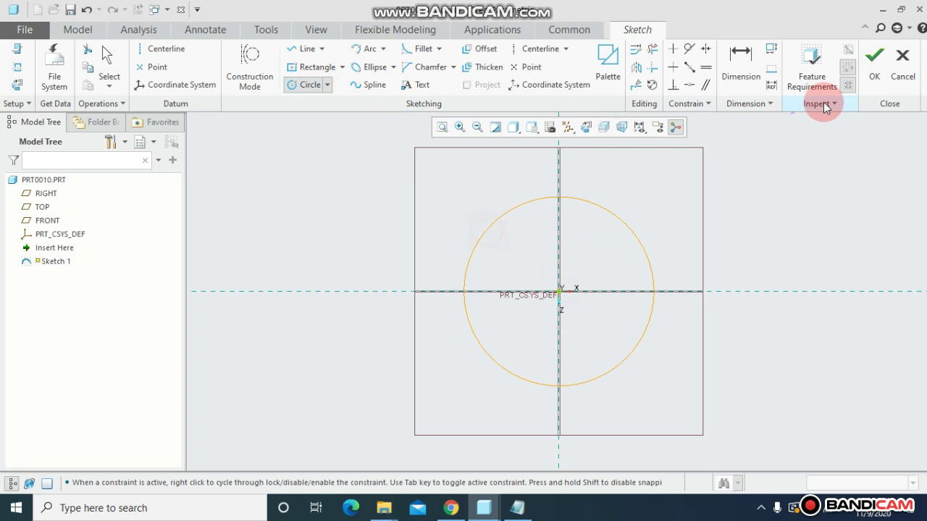
{"action": "left_click", "coordinate": [875, 69]}
Extrude the circle into a solid cylinder 344.53 deep
{"action": "left_click", "coordinate": [362, 68]}
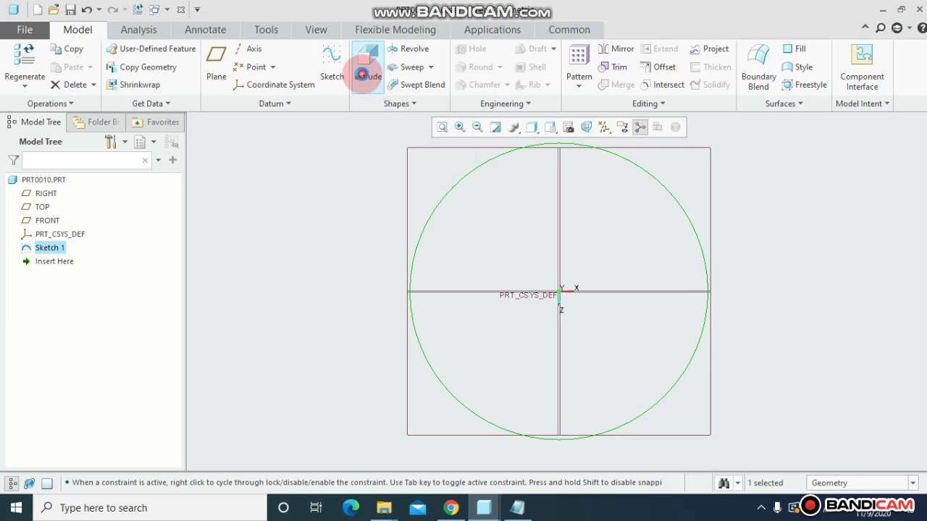
{"action": "middle_click_drag", "start_coordinate": [577, 241], "coordinate": [576, 204]}
{"action": "left_click_drag", "start_coordinate": [557, 204], "coordinate": [556, 150]}
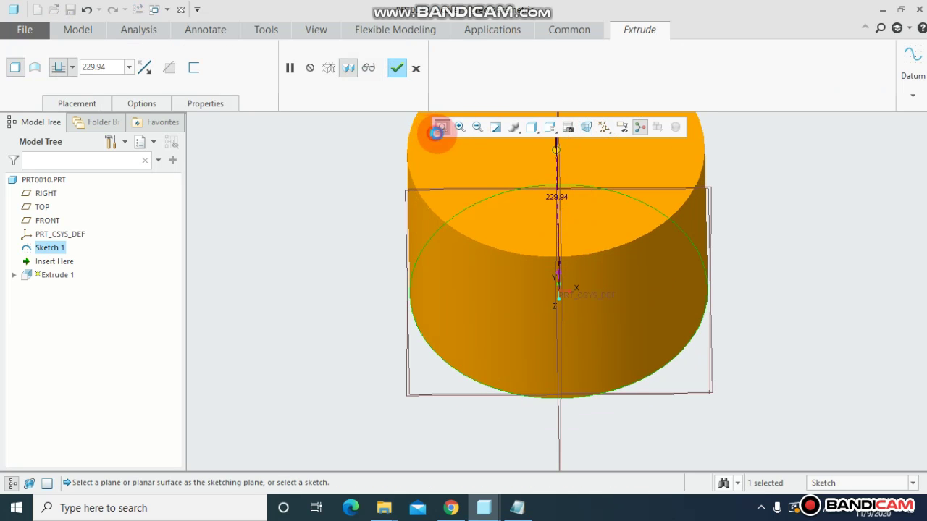
{"action": "left_click", "coordinate": [442, 127]}
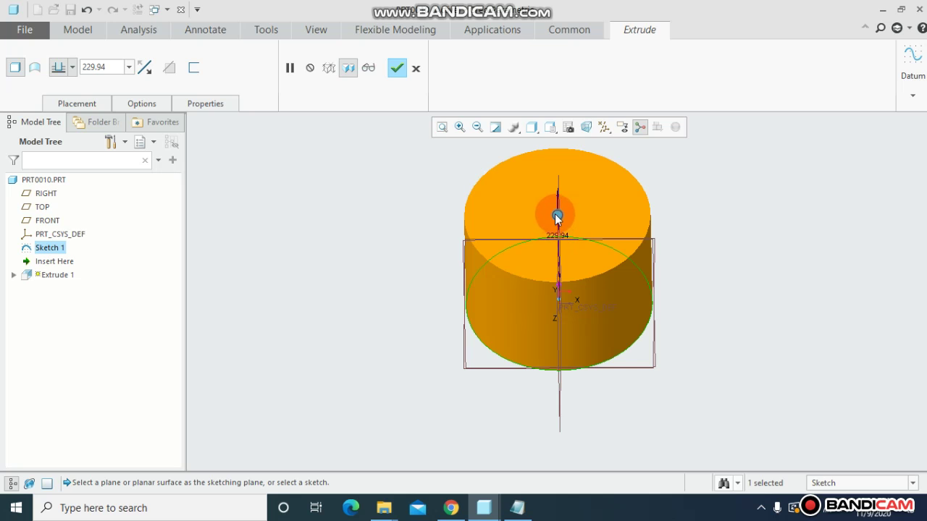
{"action": "left_click_drag", "start_coordinate": [556, 218], "coordinate": [555, 171]}
{"action": "left_click", "coordinate": [389, 78]}
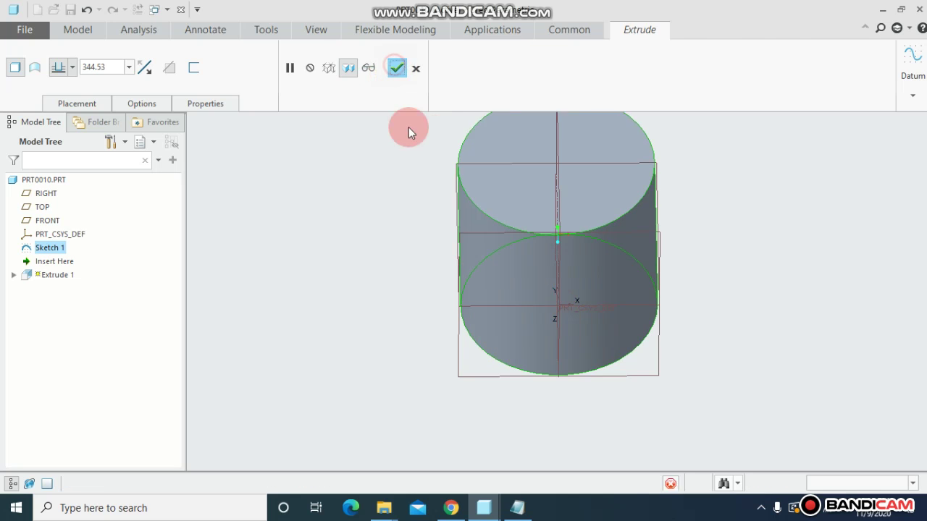
{"action": "middle_click_drag", "start_coordinate": [413, 185], "coordinate": [402, 193]}
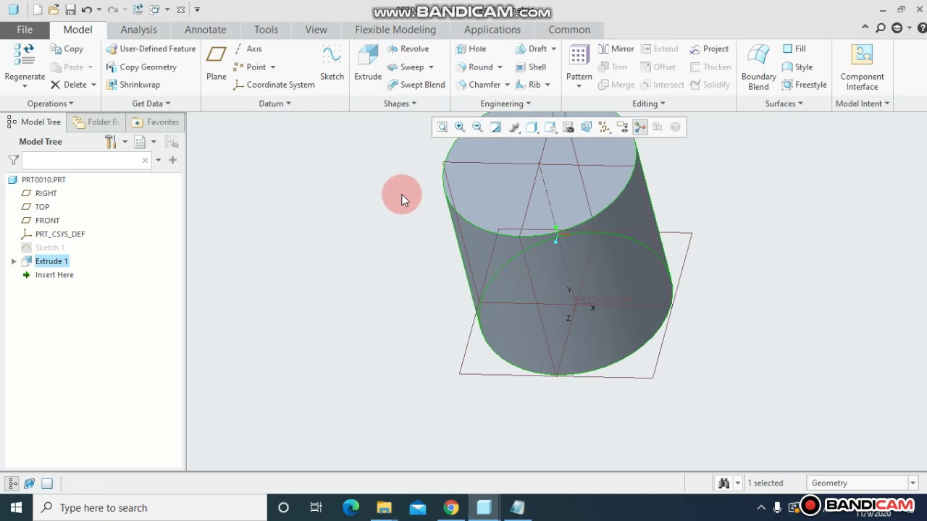
Create datum plane DTM1 parallel to RIGHT at a 323.16 offset
{"action": "left_click", "coordinate": [528, 206]}
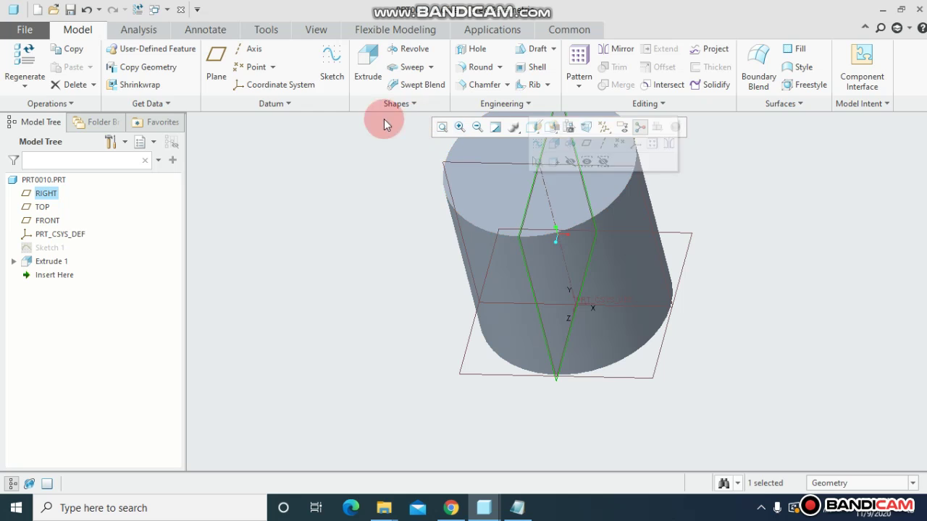
{"action": "left_click", "coordinate": [216, 64]}
{"action": "left_click_drag", "start_coordinate": [550, 255], "coordinate": [739, 253]}
{"action": "left_click", "coordinate": [848, 328]}
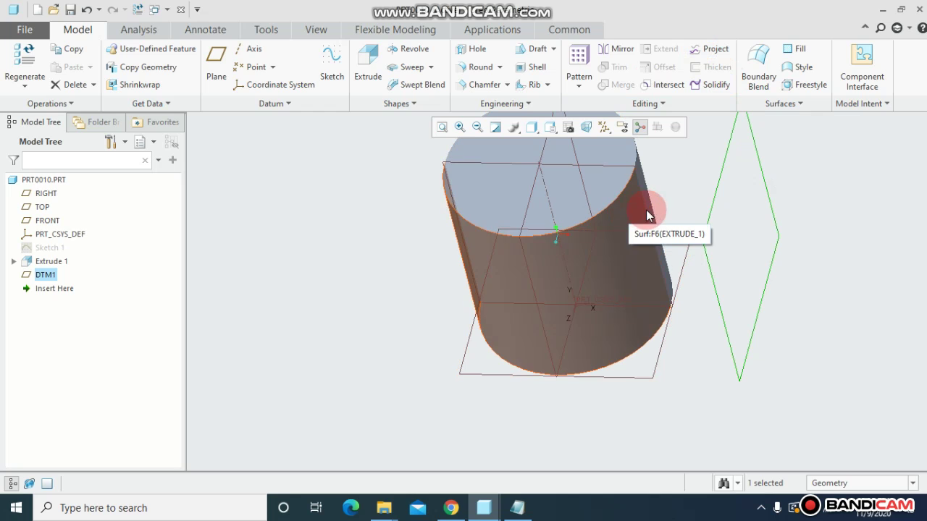
Orient the view to face DTM1 straight on and refit the cylinder
{"action": "left_click", "coordinate": [717, 205]}
{"action": "left_click", "coordinate": [734, 153]}
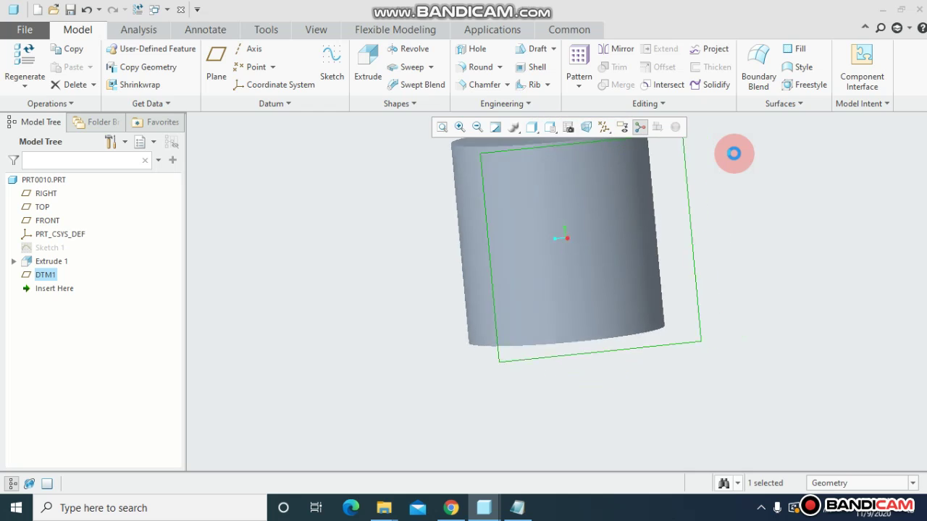
{"action": "left_click", "coordinate": [444, 127]}
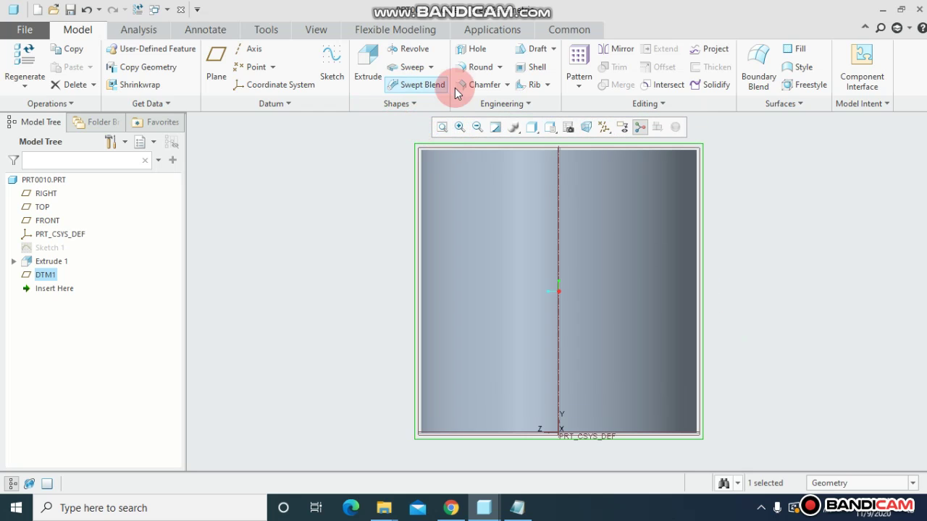
Start a sketch on DTM1 and select the Spline tool
{"action": "left_click", "coordinate": [335, 86]}
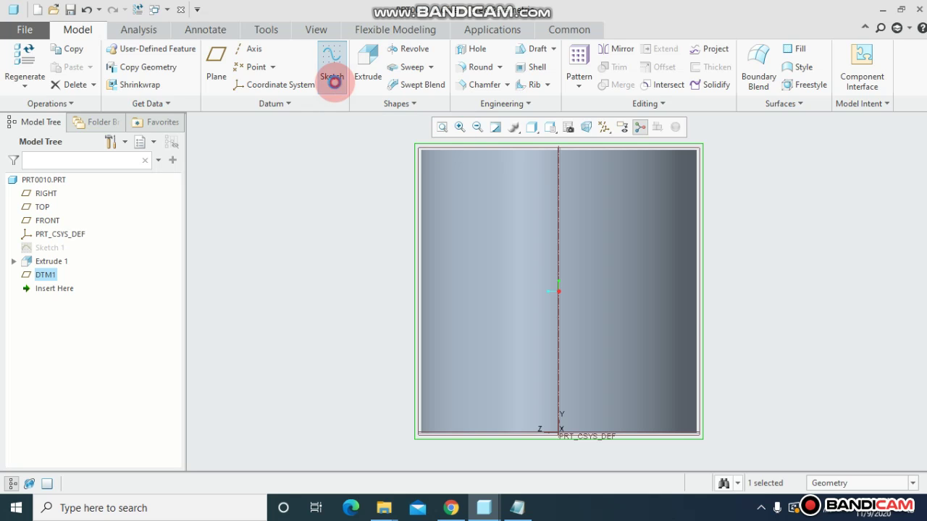
{"action": "left_click", "coordinate": [371, 85]}
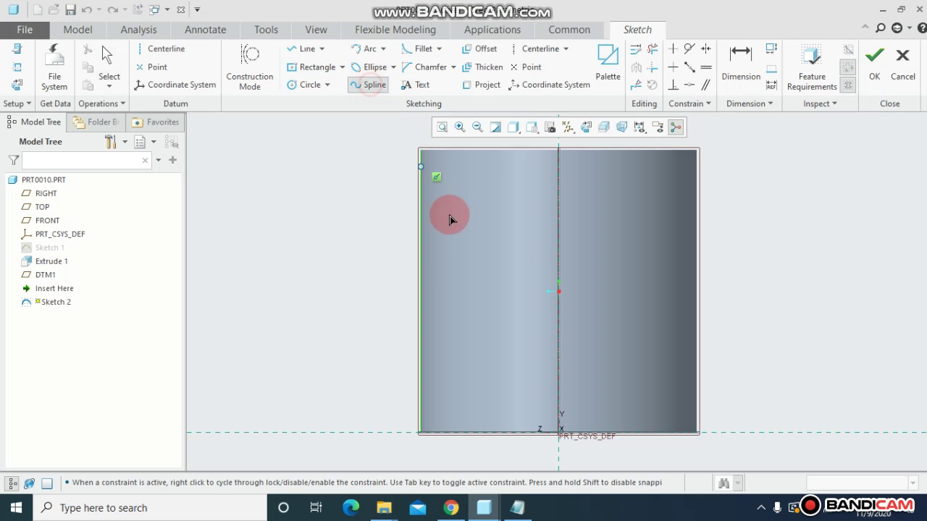
{"action": "middle_click", "coordinate": [421, 307]}
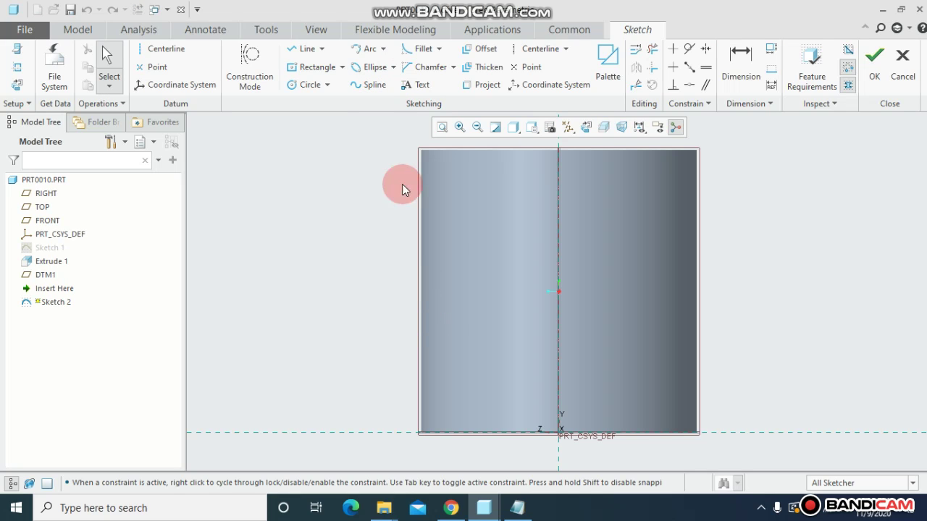
{"action": "left_click", "coordinate": [369, 85]}
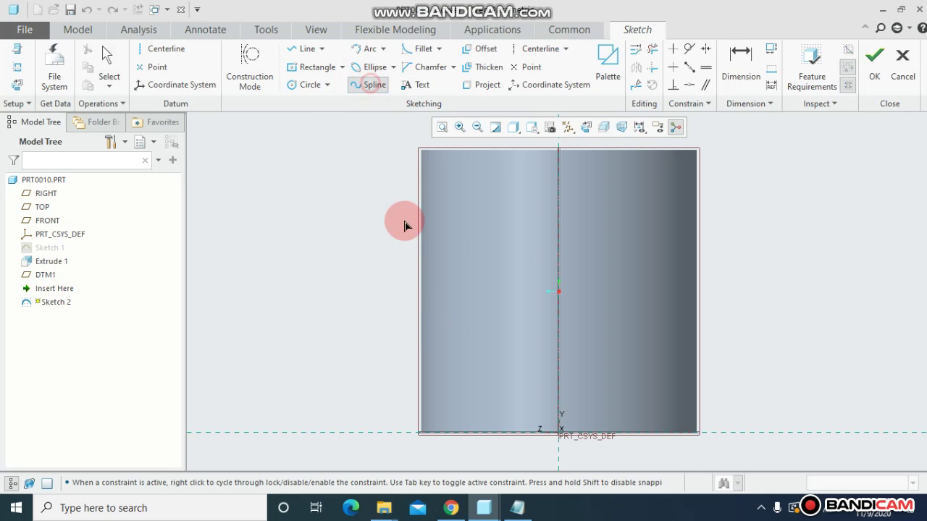
Draw a wavy spline from the cylinder's left edge through centre to right edge as Sketch 2
{"action": "left_click", "coordinate": [421, 304]}
{"action": "left_click", "coordinate": [465, 258]}
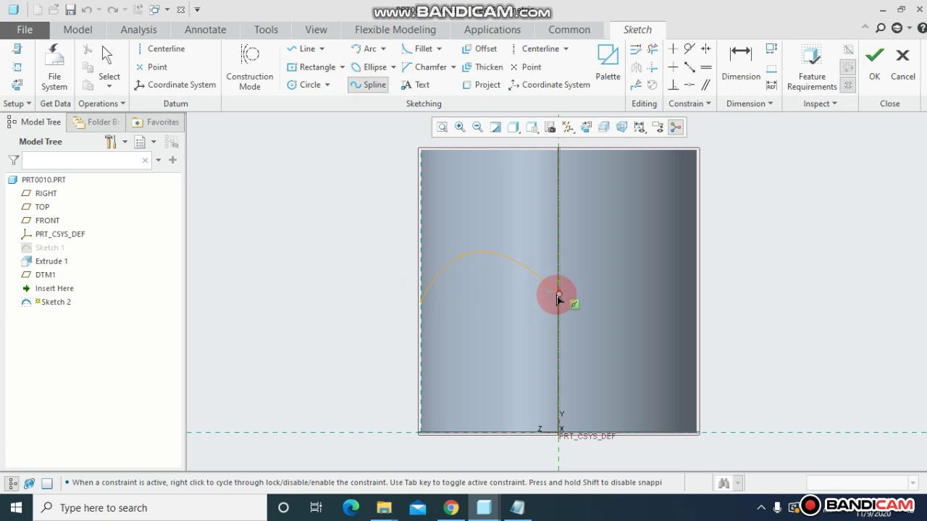
{"action": "left_click", "coordinate": [558, 294]}
{"action": "left_click", "coordinate": [622, 336]}
{"action": "left_click", "coordinate": [681, 304]}
{"action": "left_click", "coordinate": [697, 284]}
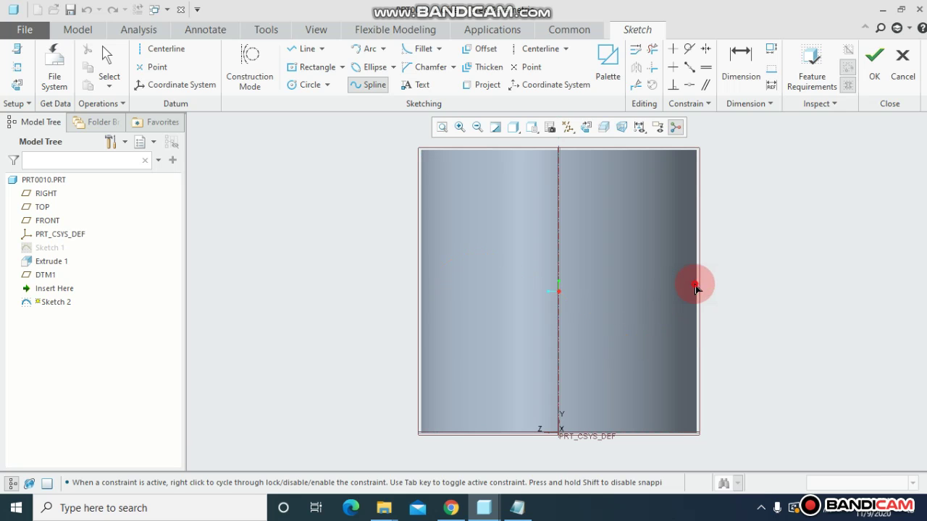
{"action": "left_click", "coordinate": [892, 95]}
{"action": "left_click", "coordinate": [583, 282]}
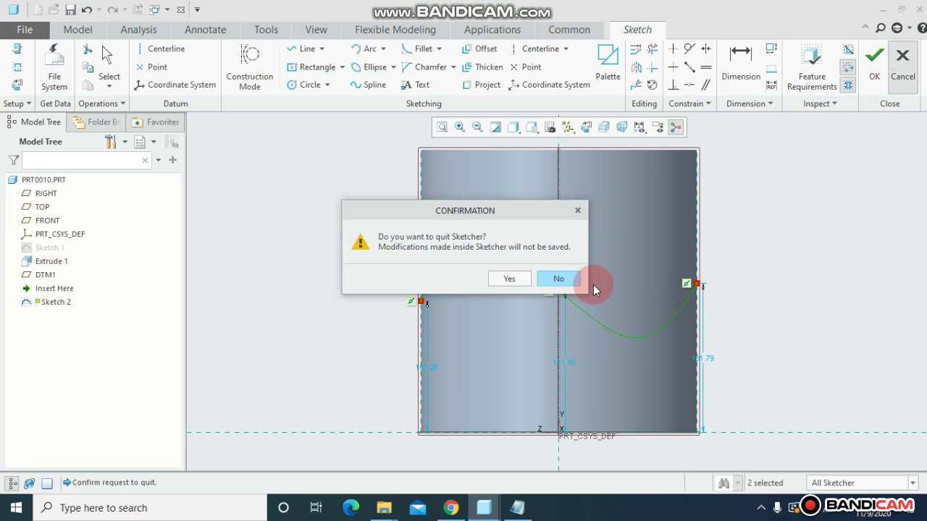
{"action": "left_click", "coordinate": [873, 76]}
{"action": "mouse_move", "coordinate": [349, 258]}
{"action": "middle_mouse_down"}
{"action": "mouse_move", "coordinate": [343, 250]}
{"action": "mouse_move", "coordinate": [362, 271]}
{"action": "mouse_move", "coordinate": [383, 267]}
{"action": "middle_mouse_up"}
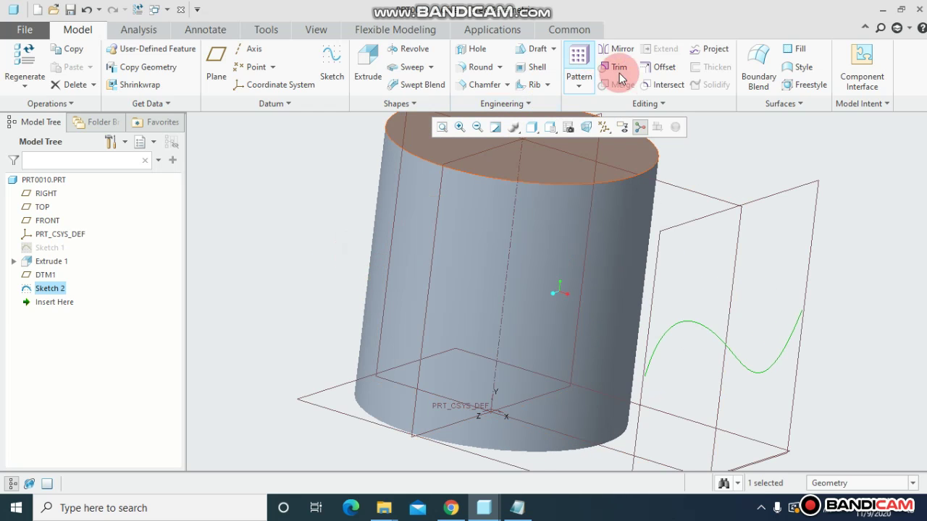
Project the Sketch 2 spline onto the cylinder's side surface as Project 1
{"action": "left_click", "coordinate": [705, 53]}
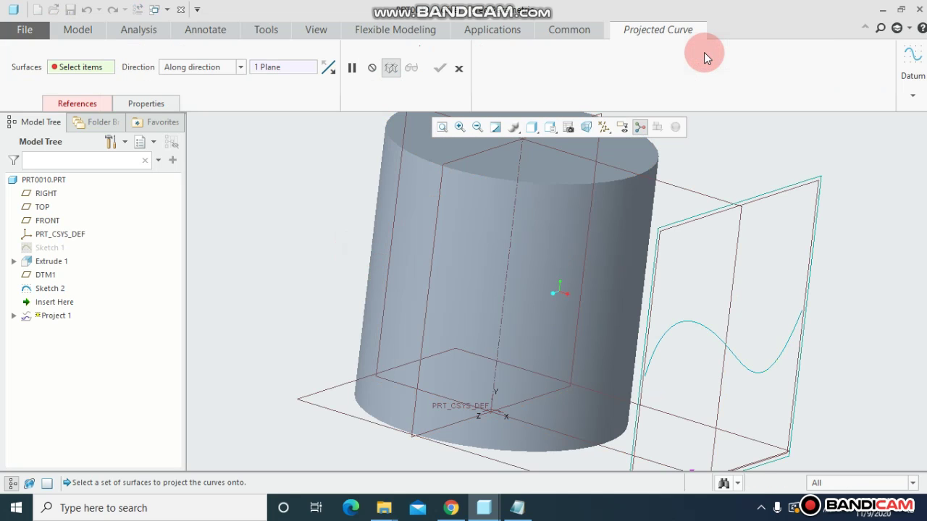
{"action": "left_click", "coordinate": [81, 67]}
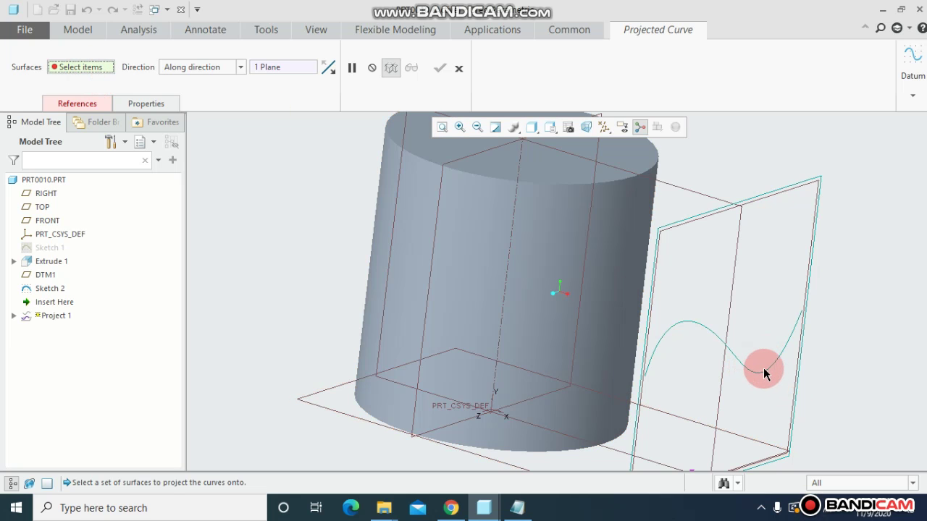
{"action": "left_click", "coordinate": [605, 311]}
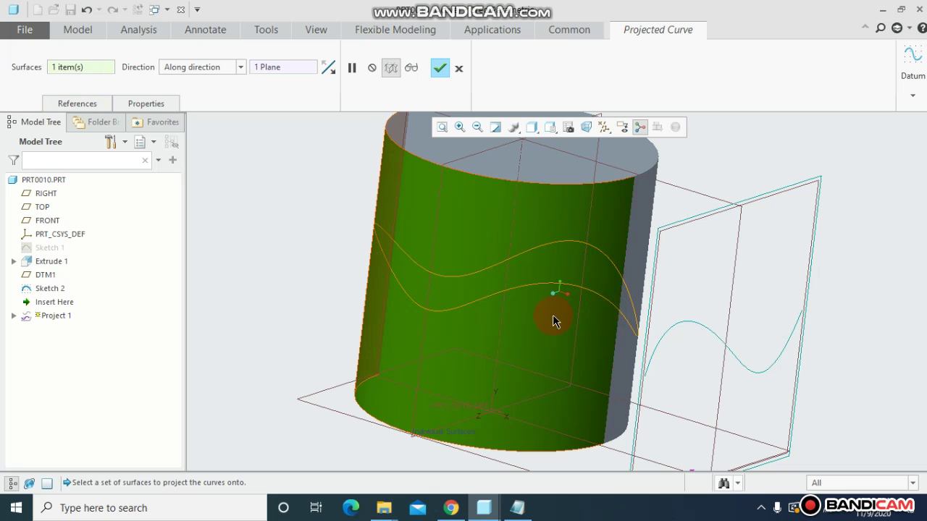
{"action": "mouse_move", "coordinate": [552, 316]}
{"action": "middle_mouse_down"}
{"action": "mouse_move", "coordinate": [563, 276]}
{"action": "mouse_move", "coordinate": [568, 309]}
{"action": "mouse_move", "coordinate": [600, 310]}
{"action": "mouse_move", "coordinate": [621, 330]}
{"action": "mouse_move", "coordinate": [586, 325]}
{"action": "mouse_move", "coordinate": [646, 281]}
{"action": "mouse_move", "coordinate": [600, 300]}
{"action": "mouse_move", "coordinate": [614, 285]}
{"action": "mouse_move", "coordinate": [610, 307]}
{"action": "middle_mouse_up"}
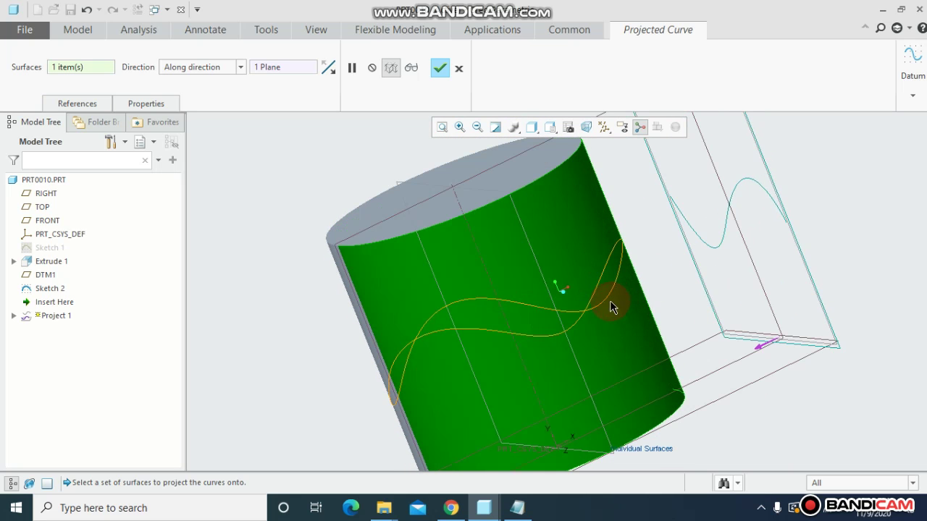
{"action": "left_click", "coordinate": [439, 68]}
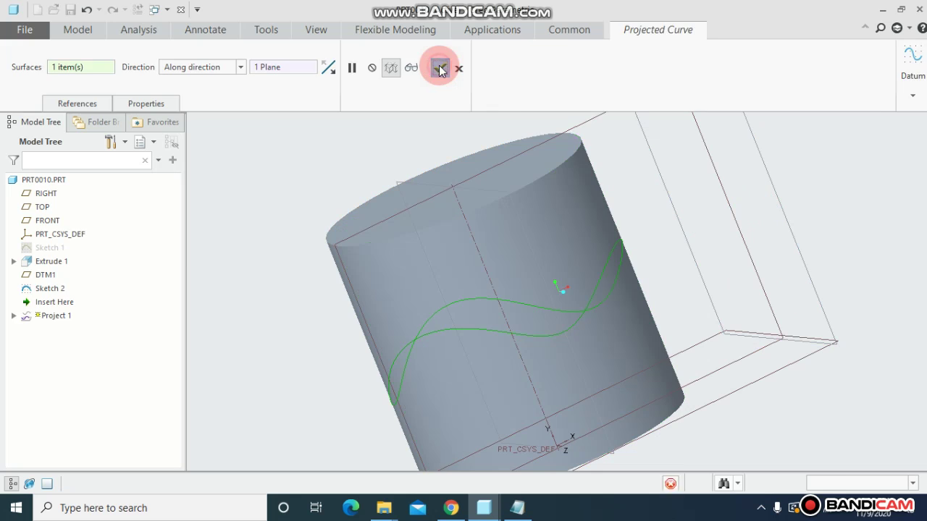
{"action": "mouse_move", "coordinate": [469, 221]}
{"action": "middle_mouse_down"}
{"action": "mouse_move", "coordinate": [483, 248]}
{"action": "mouse_move", "coordinate": [512, 236]}
{"action": "mouse_move", "coordinate": [496, 256]}
{"action": "mouse_move", "coordinate": [471, 251]}
{"action": "mouse_move", "coordinate": [487, 250]}
{"action": "middle_mouse_up"}
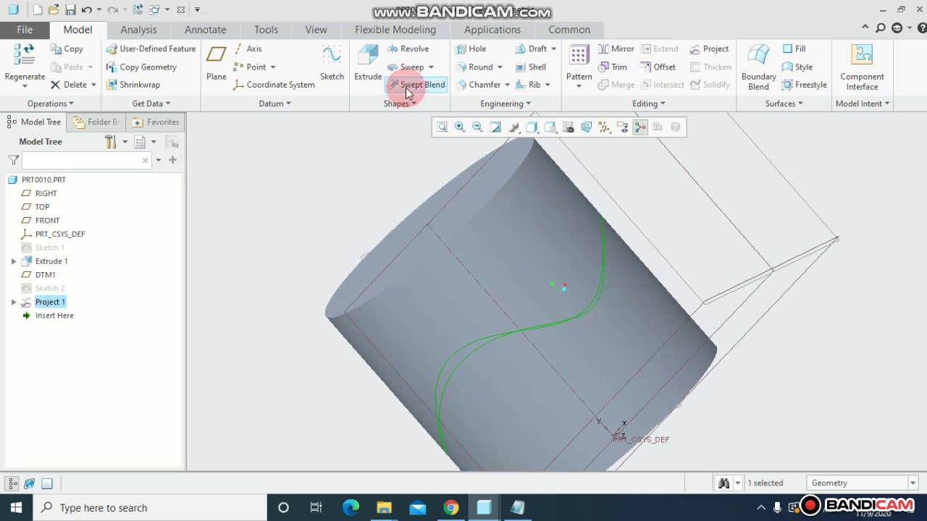
Sketch a small circular sweep section at the start of the projected curve
{"action": "left_click", "coordinate": [410, 66]}
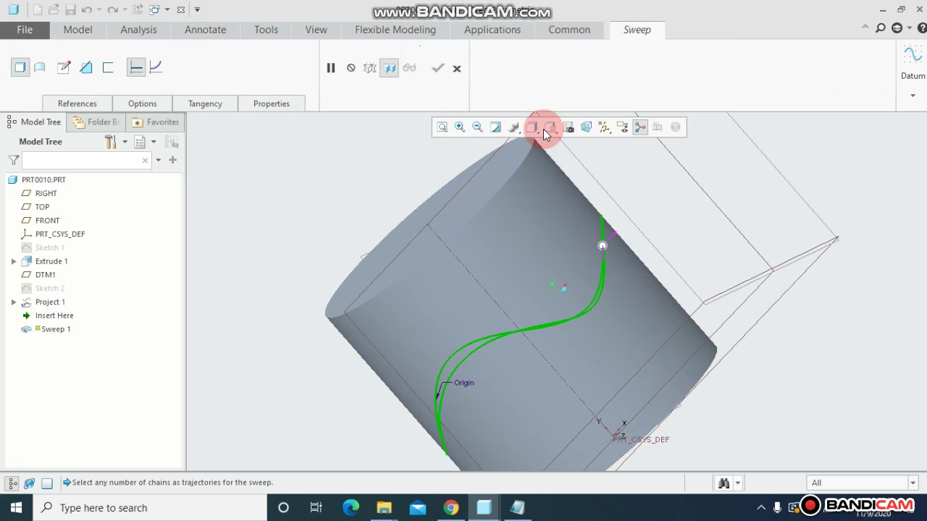
{"action": "left_click", "coordinate": [64, 67]}
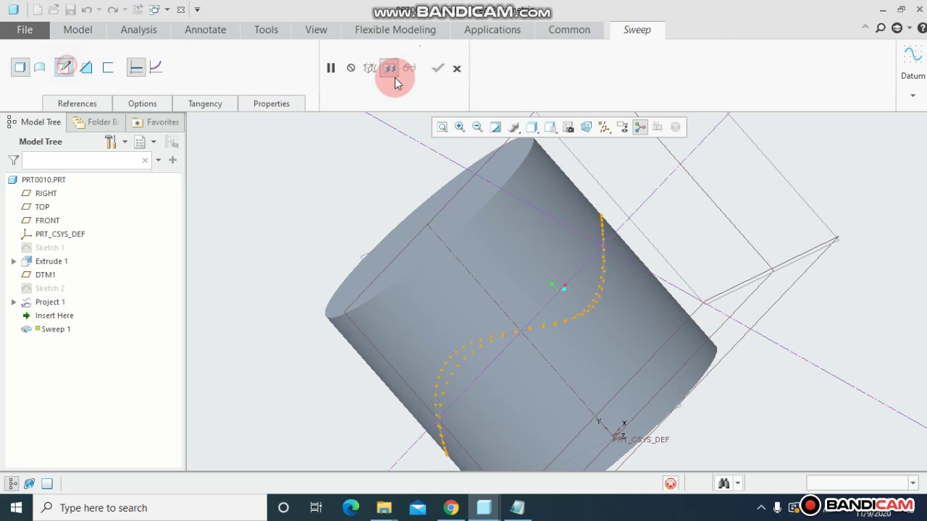
{"action": "left_click", "coordinate": [590, 131]}
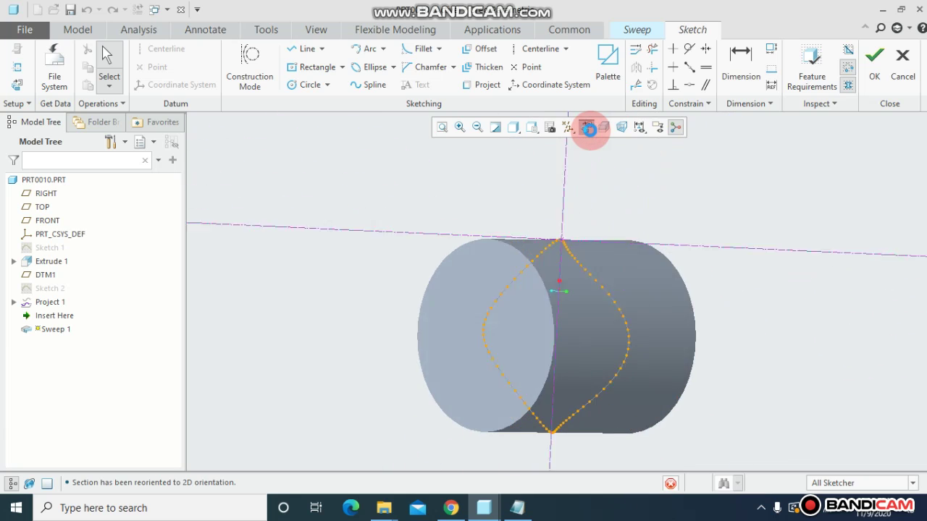
{"action": "left_click", "coordinate": [310, 84]}
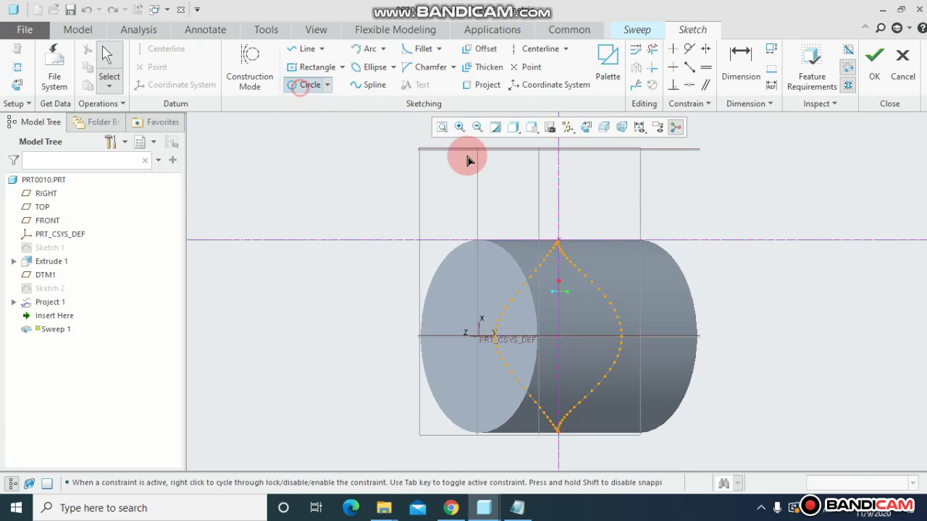
{"action": "scroll", "coordinate": [559, 248], "scroll_direction": "up", "scroll_amount": 4}
{"action": "left_click", "coordinate": [559, 231]}
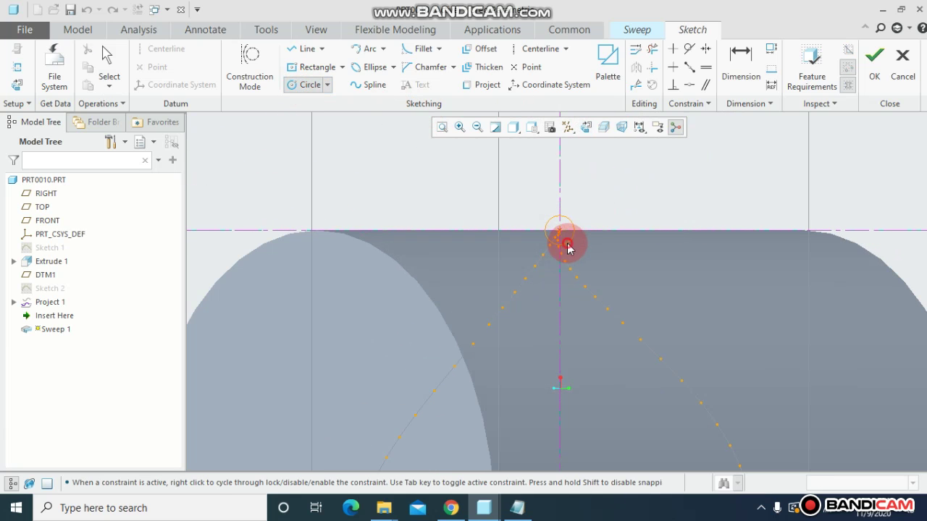
{"action": "left_click", "coordinate": [568, 248]}
{"action": "left_click", "coordinate": [874, 56]}
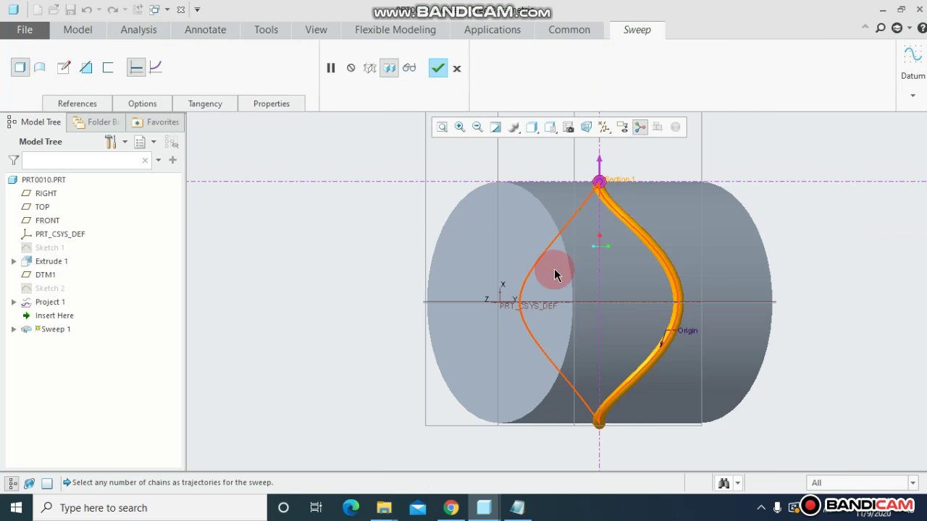
Set the sweep to Remove Material with Constant Section and complete Sweep 1
{"action": "mouse_move", "coordinate": [555, 270]}
{"action": "middle_mouse_down"}
{"action": "mouse_move", "coordinate": [563, 227]}
{"action": "mouse_move", "coordinate": [550, 187]}
{"action": "mouse_move", "coordinate": [513, 191]}
{"action": "mouse_move", "coordinate": [489, 161]}
{"action": "mouse_move", "coordinate": [497, 150]}
{"action": "middle_mouse_up"}
{"action": "left_click", "coordinate": [605, 275]}
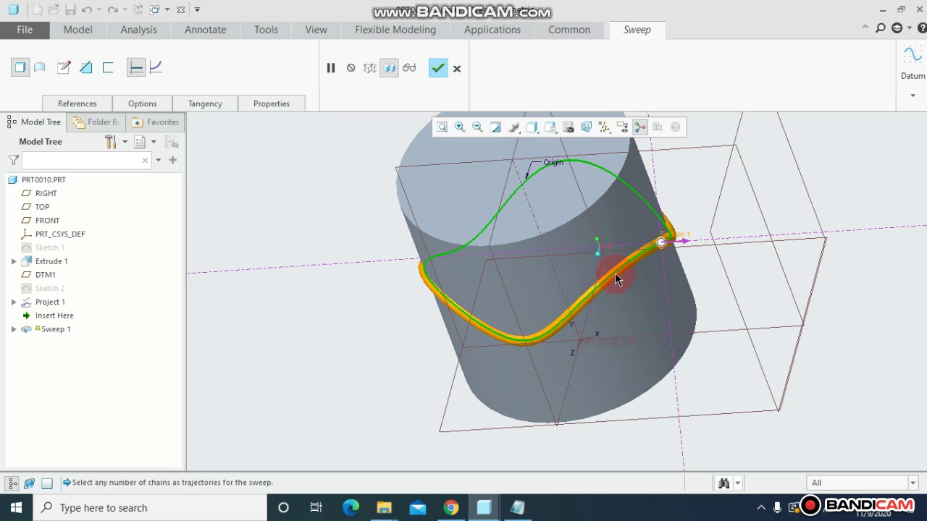
{"action": "left_click", "coordinate": [90, 66]}
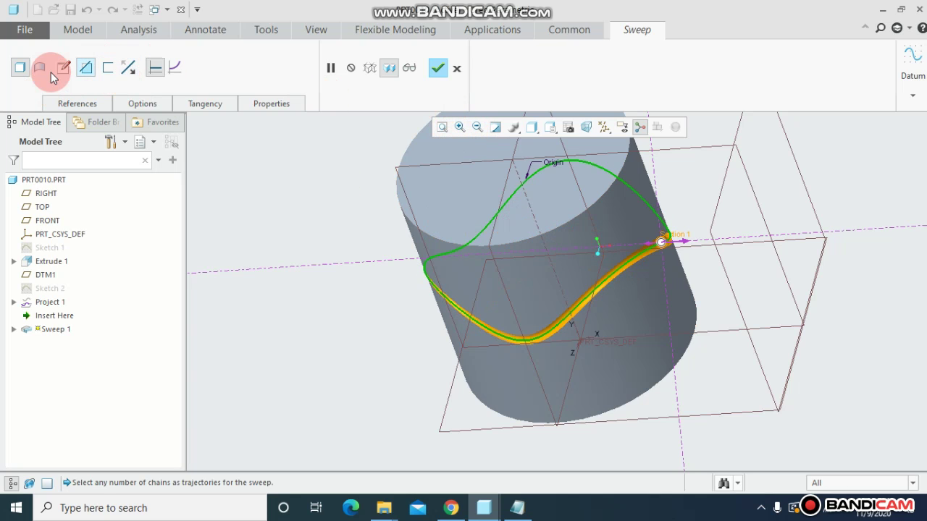
{"action": "left_click", "coordinate": [20, 68]}
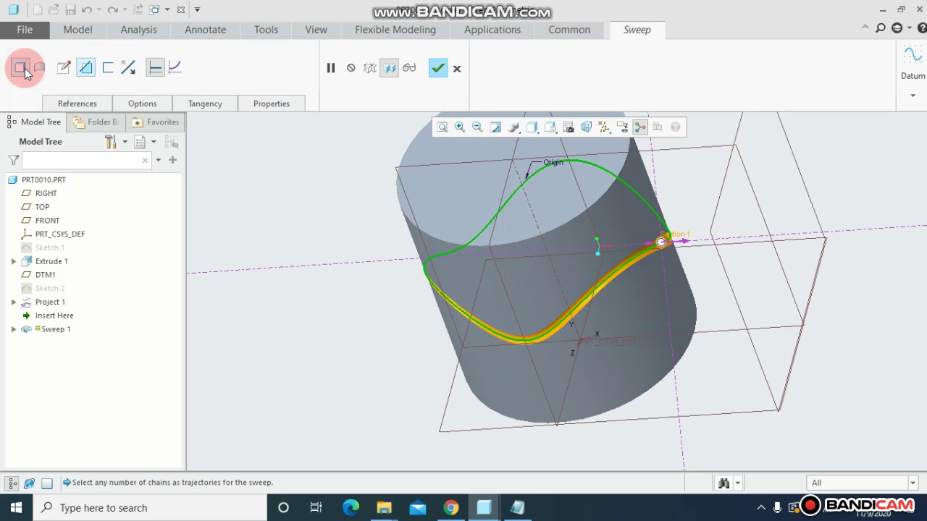
{"action": "left_click", "coordinate": [438, 69]}
{"action": "middle_click_drag", "start_coordinate": [493, 200], "coordinate": [443, 162]}
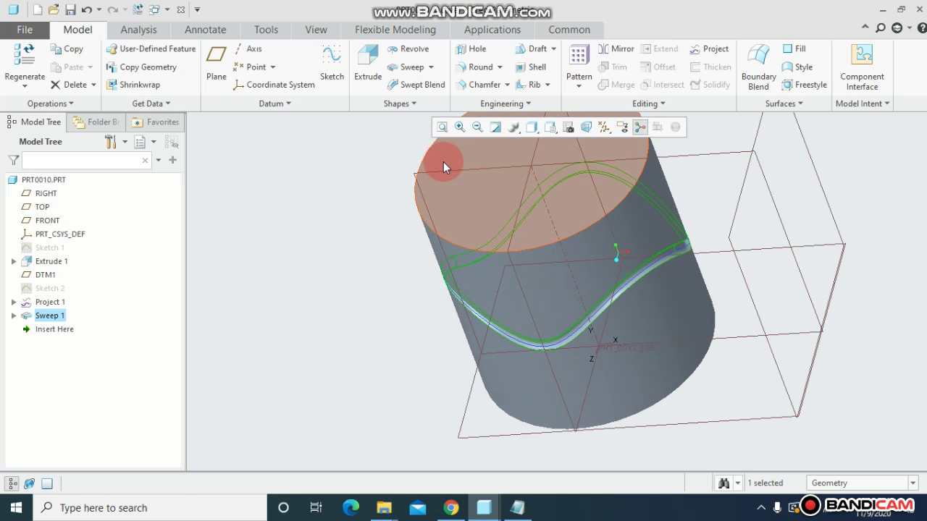
Shell the cylinder to a 12 wall thickness with the top face removed
{"action": "left_click", "coordinate": [529, 66]}
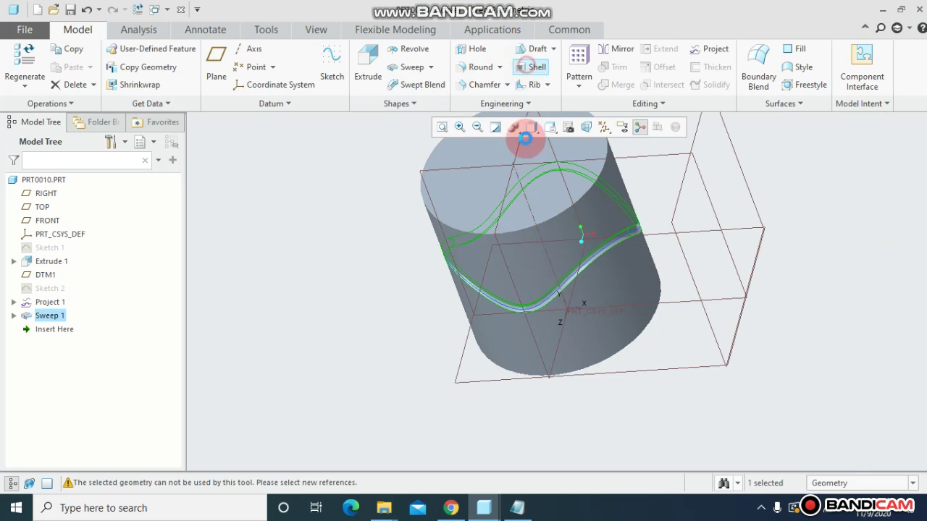
{"action": "left_click", "coordinate": [529, 200]}
{"action": "middle_click_drag", "start_coordinate": [337, 230], "coordinate": [341, 171]}
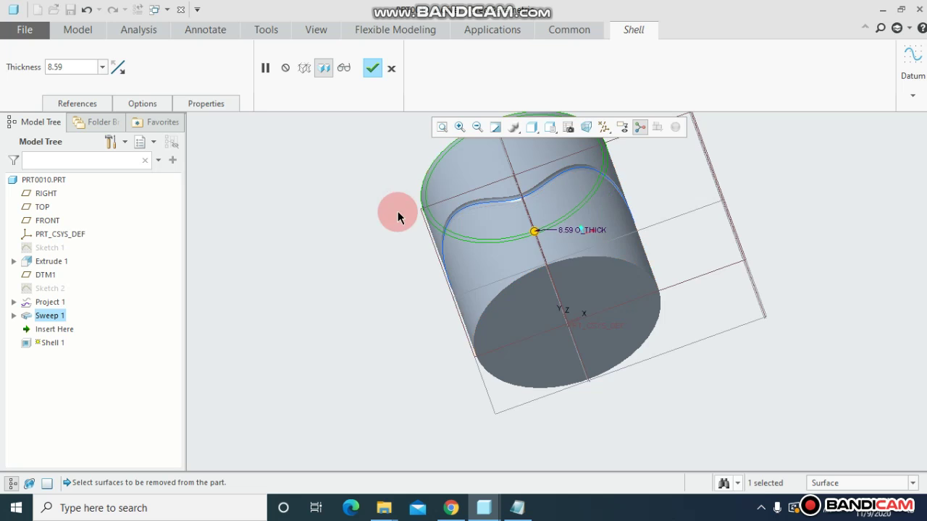
{"action": "middle_click_drag", "start_coordinate": [398, 211], "coordinate": [407, 252]}
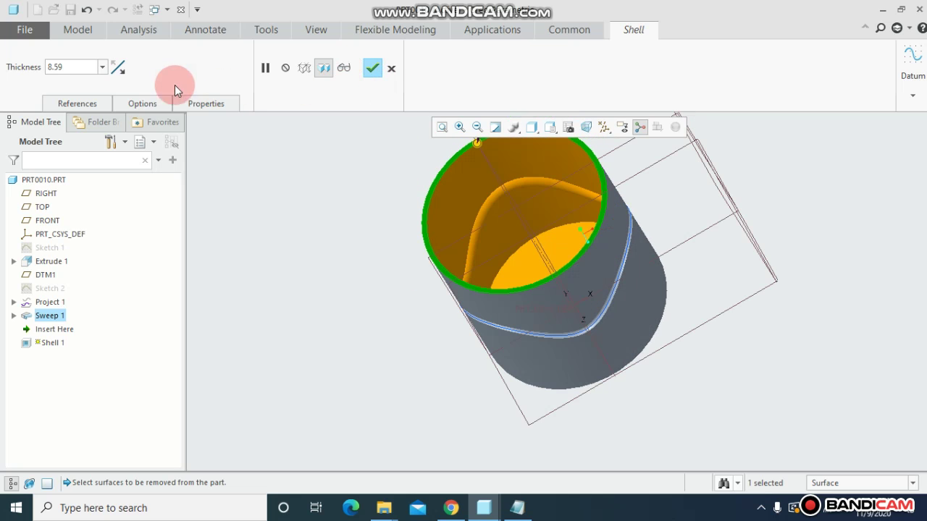
{"action": "double_click", "coordinate": [77, 66]}
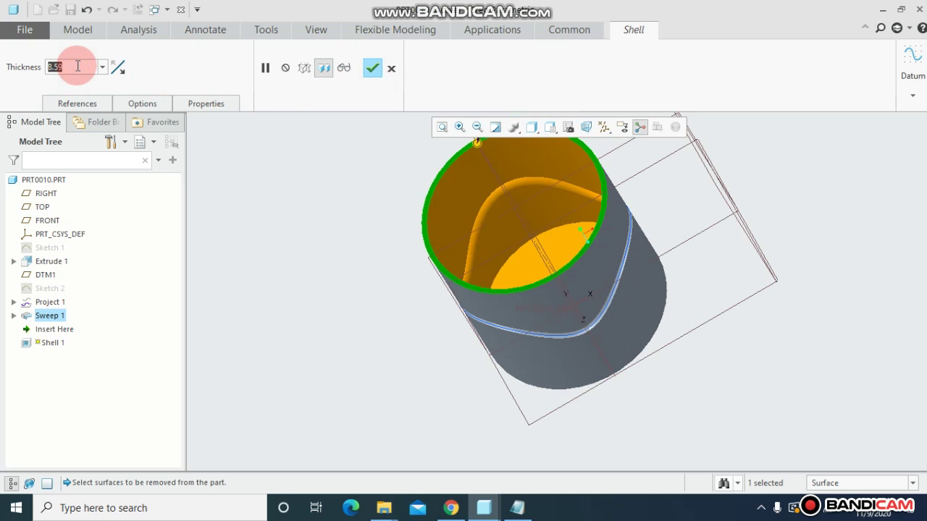
{"action": "type", "text": "12"}
{"action": "key", "text": "Return"}
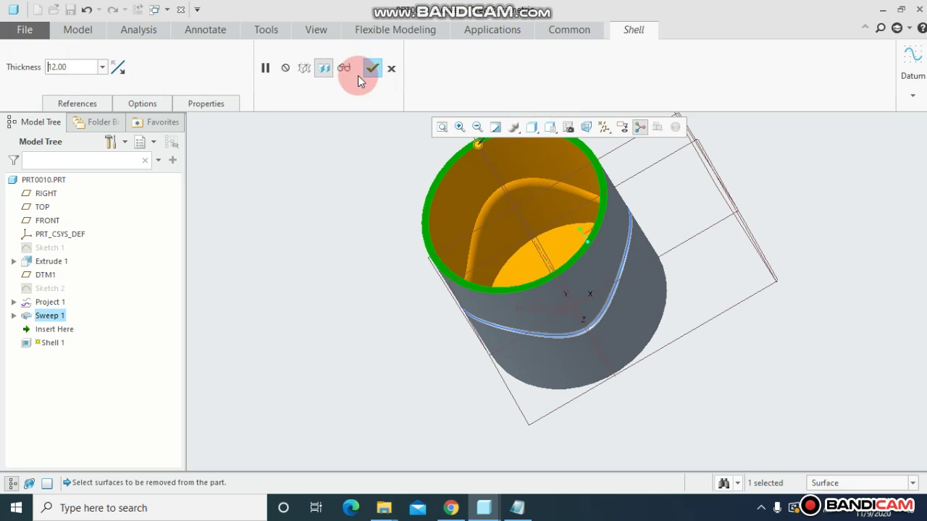
{"action": "left_click", "coordinate": [370, 68]}
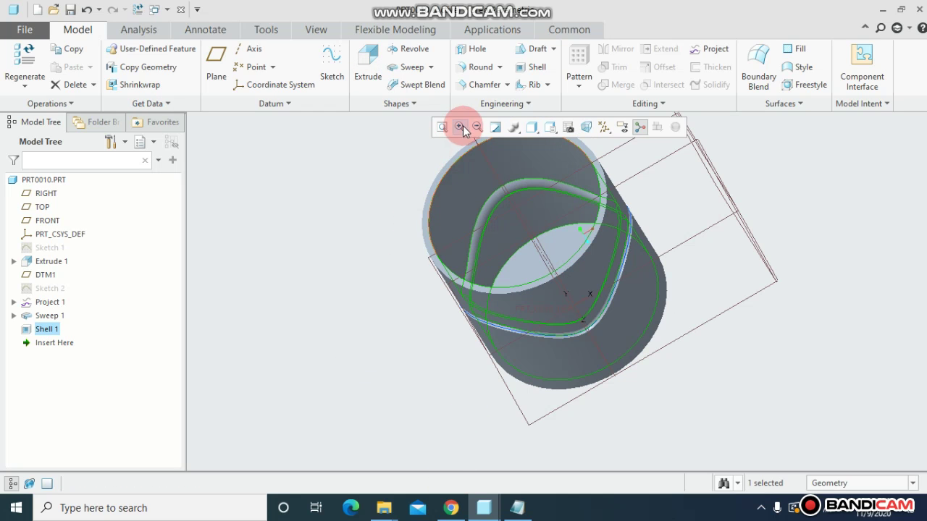
Add a 4.00 radius round to the open top rim edge
{"action": "left_click", "coordinate": [480, 66]}
{"action": "scroll", "coordinate": [457, 234], "scroll_direction": "up", "scroll_amount": 5}
{"action": "left_click", "coordinate": [449, 276]}
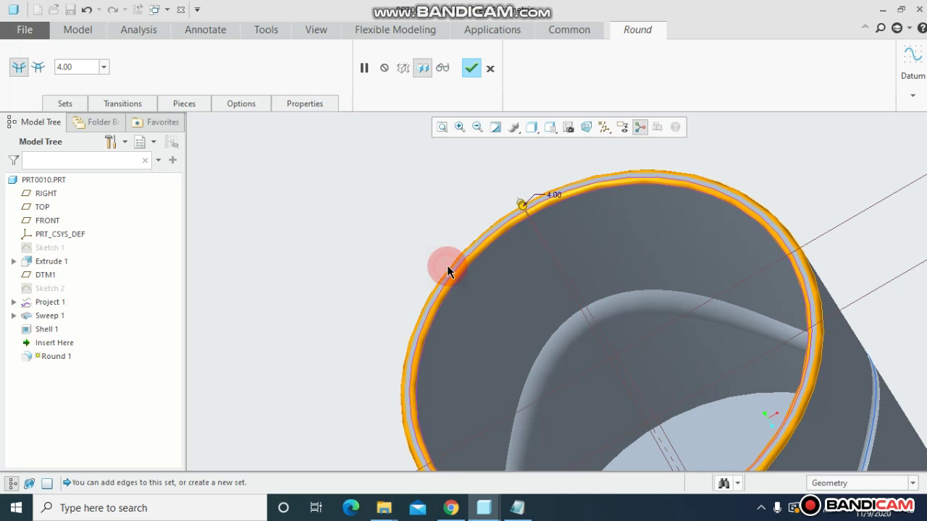
{"action": "left_click", "coordinate": [476, 74]}
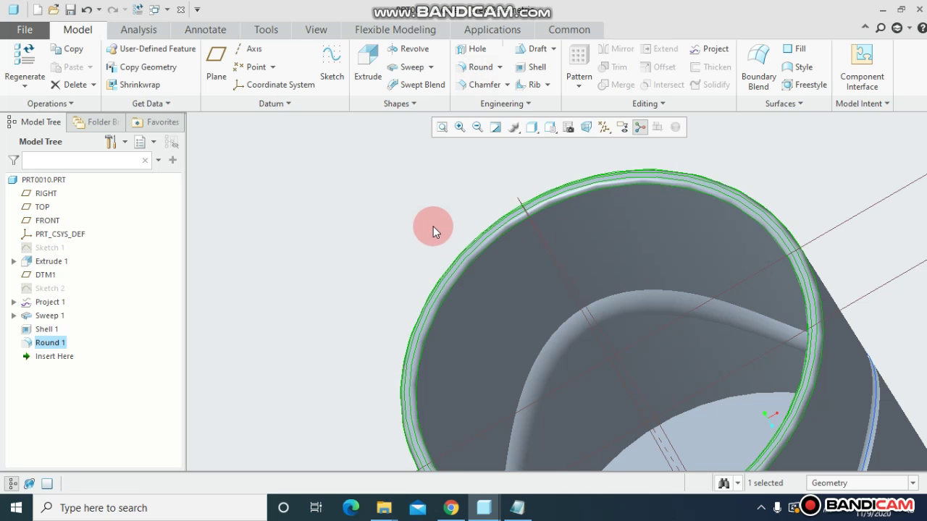
{"action": "mouse_move", "coordinate": [347, 268]}
{"action": "middle_mouse_down"}
{"action": "mouse_move", "coordinate": [363, 238]}
{"action": "mouse_move", "coordinate": [393, 218]}
{"action": "mouse_move", "coordinate": [418, 248]}
{"action": "mouse_move", "coordinate": [416, 211]}
{"action": "middle_mouse_up"}
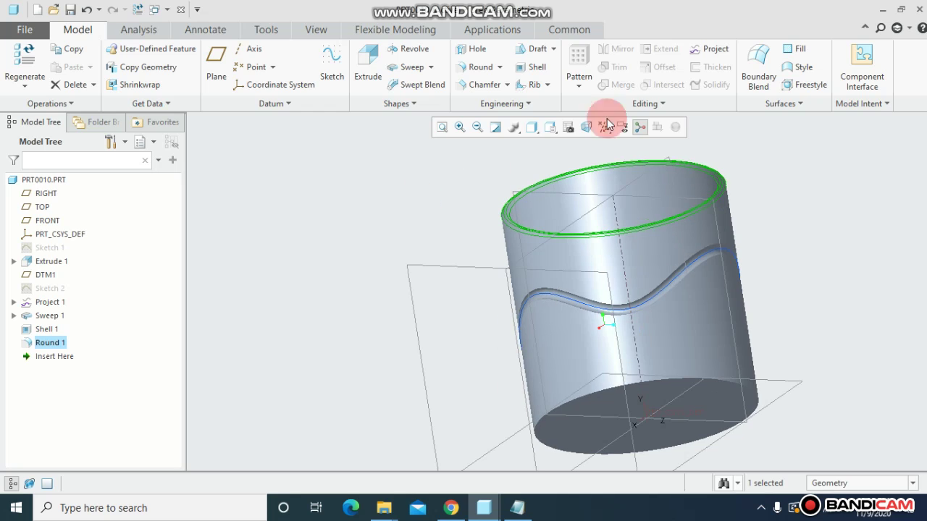